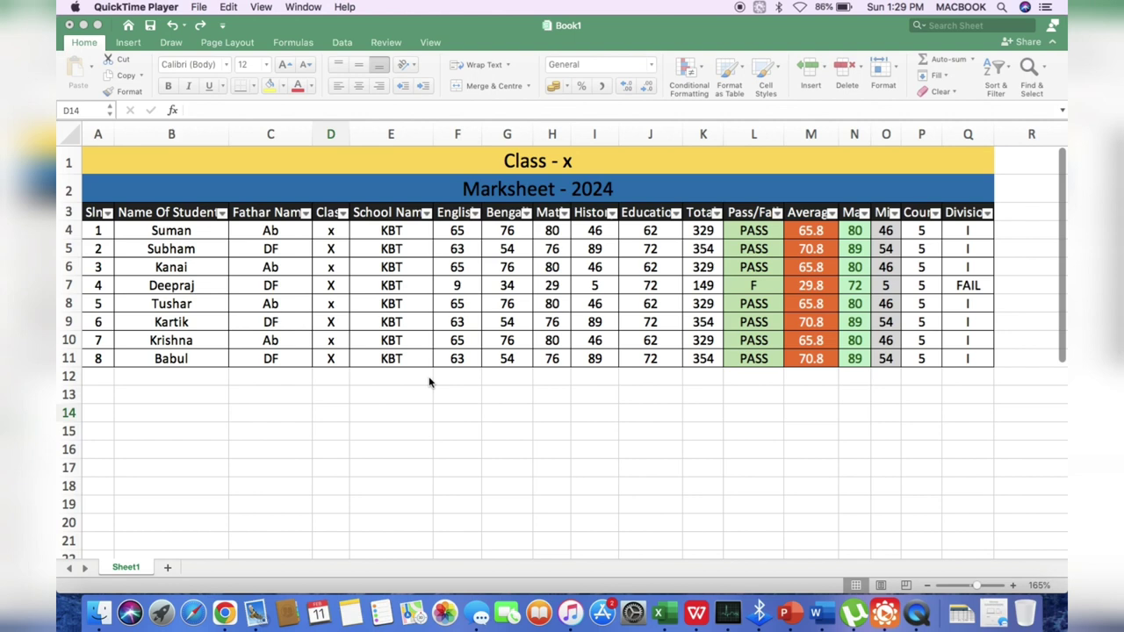
# Select the marksheet table A1:Q11 and set the sheet's page orientation to landscape.
pyautogui.click(434, 393)
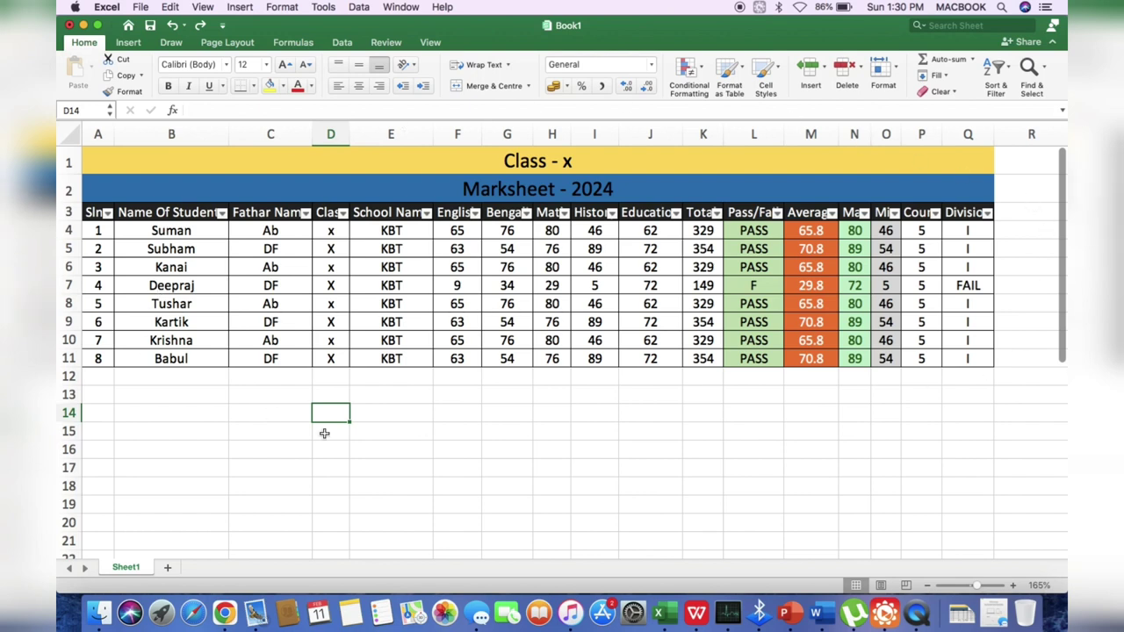
pyautogui.moveTo(290, 161); pyautogui.dragTo(566, 367)
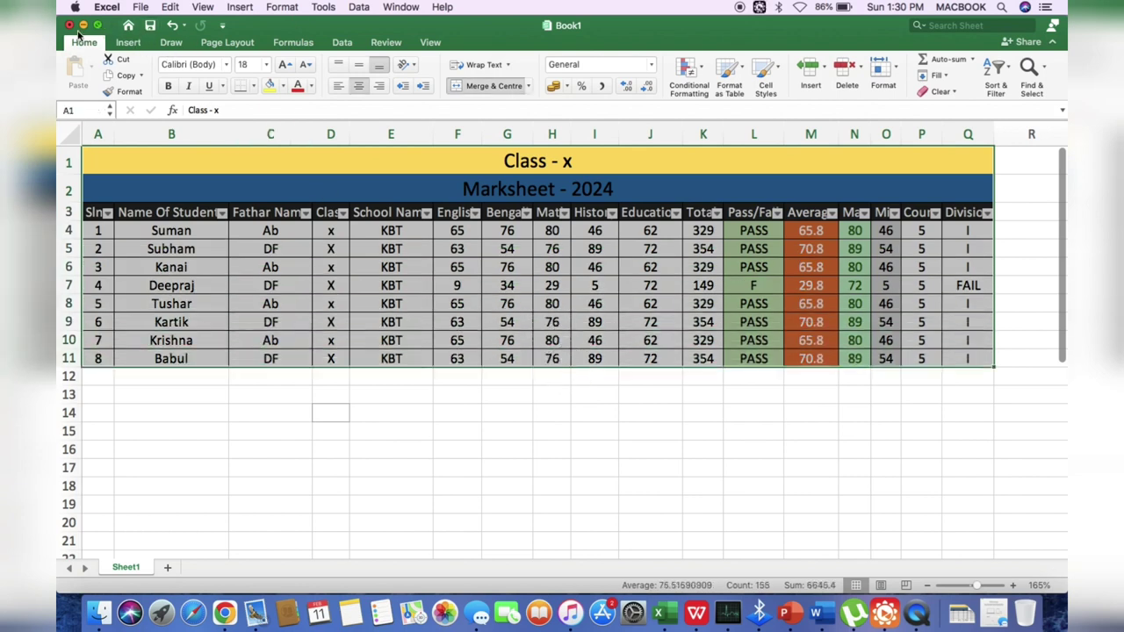
pyautogui.click(141, 7)
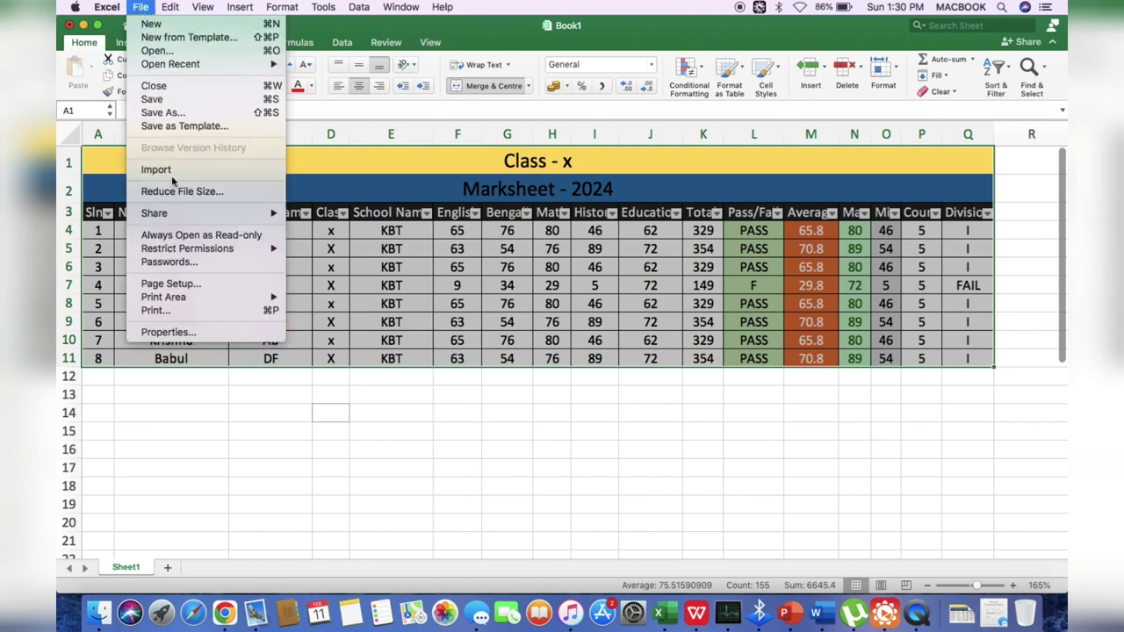
pyautogui.click(187, 286)
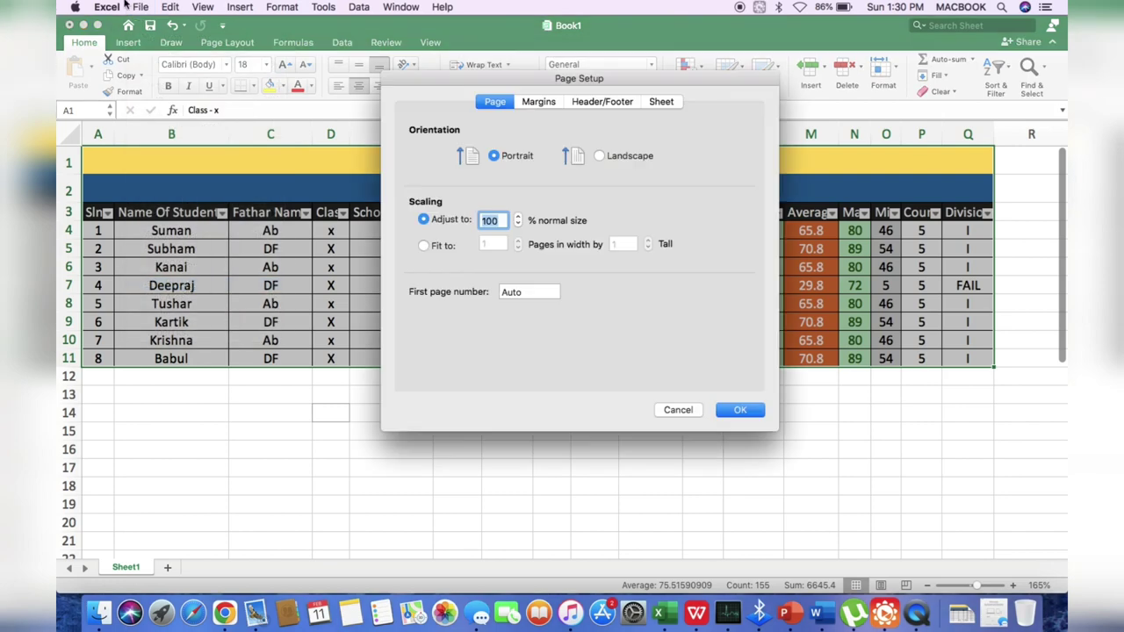
pyautogui.click(546, 104)
pyautogui.click(592, 104)
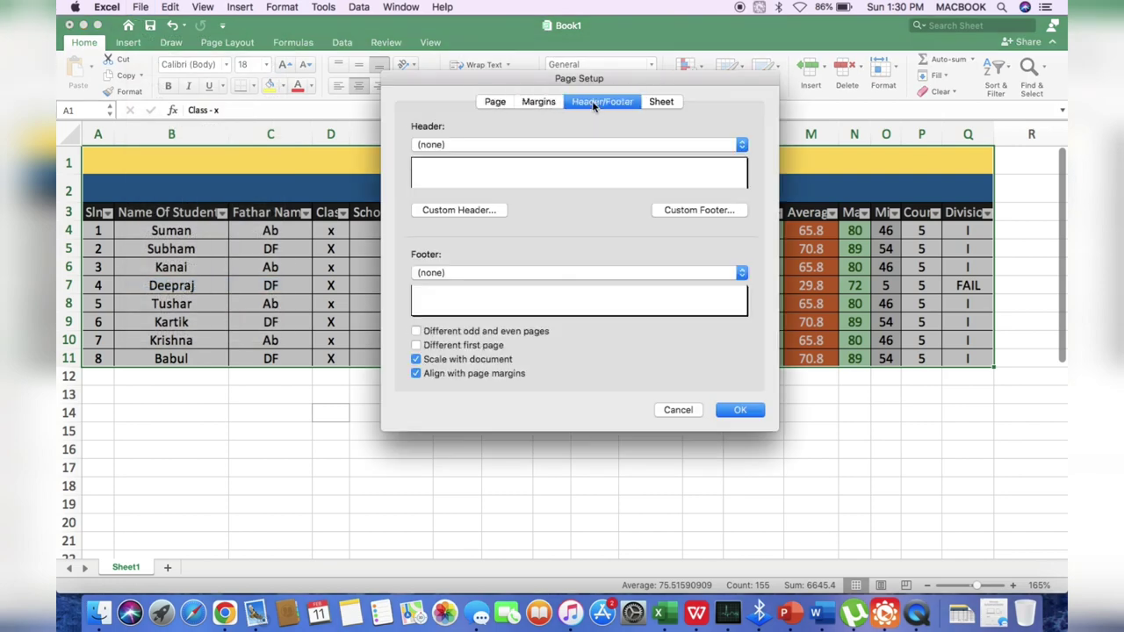
pyautogui.click(657, 103)
pyautogui.click(497, 102)
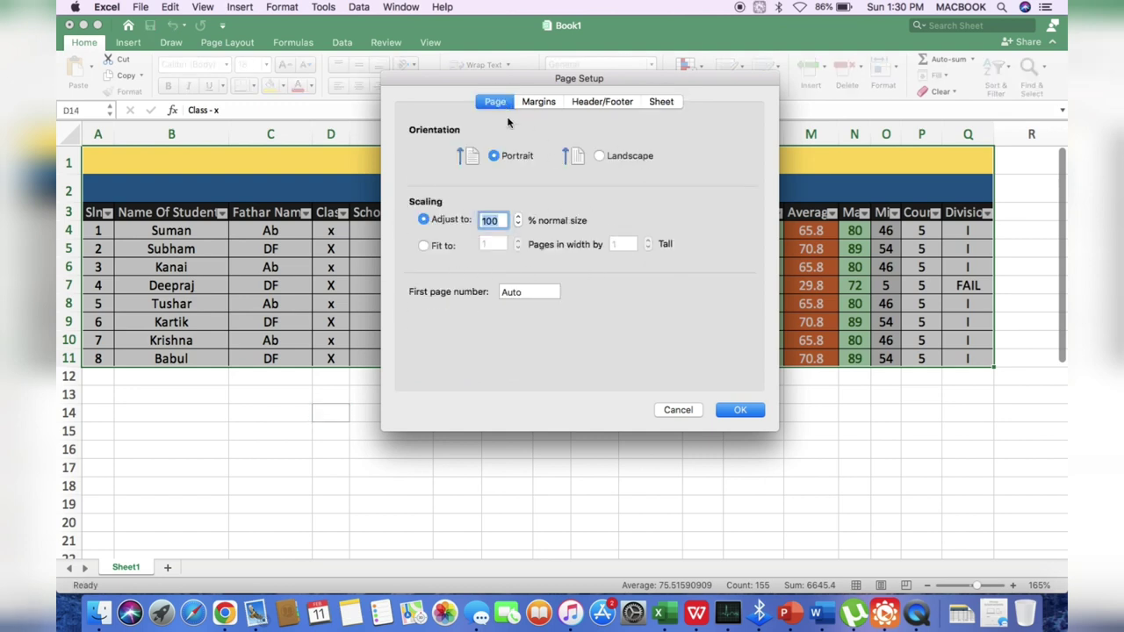
pyautogui.click(598, 156)
pyautogui.click(541, 101)
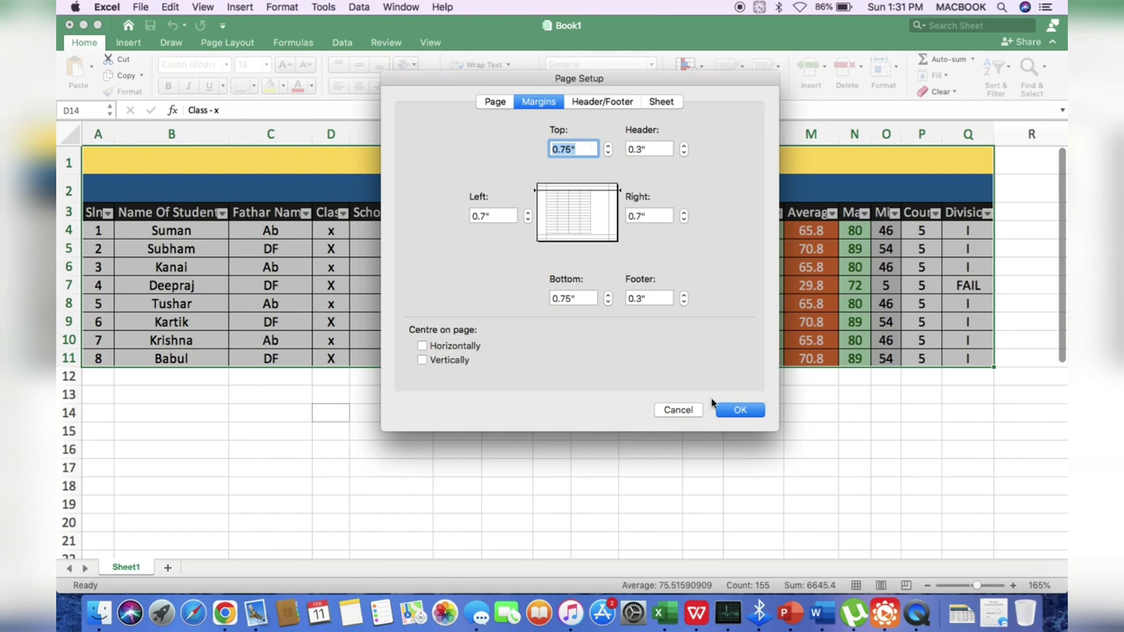
pyautogui.click(729, 411)
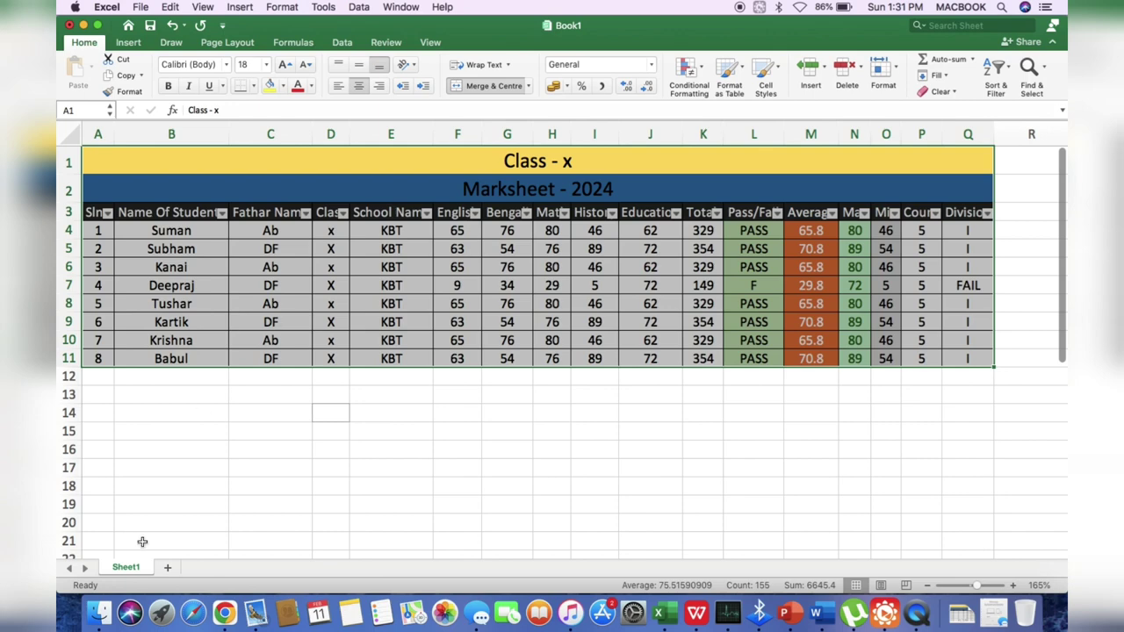
pyautogui.click(193, 542)
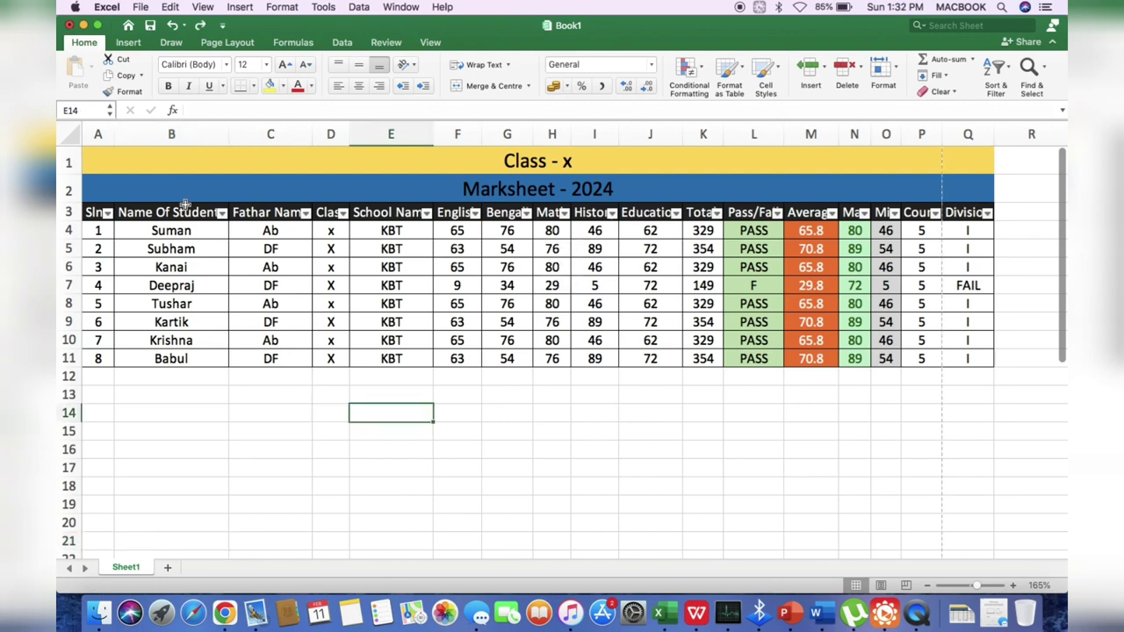
# Open the landscape print output in Preview, check how the columns fit on the page, and close it.
pyautogui.press('super+p')
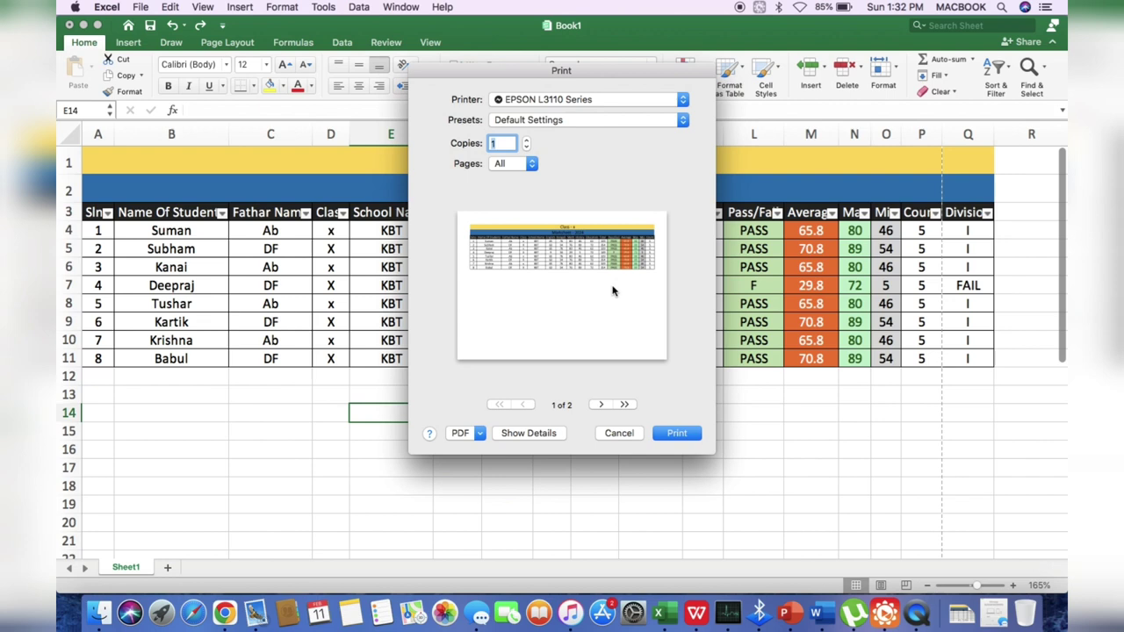
pyautogui.click(479, 434)
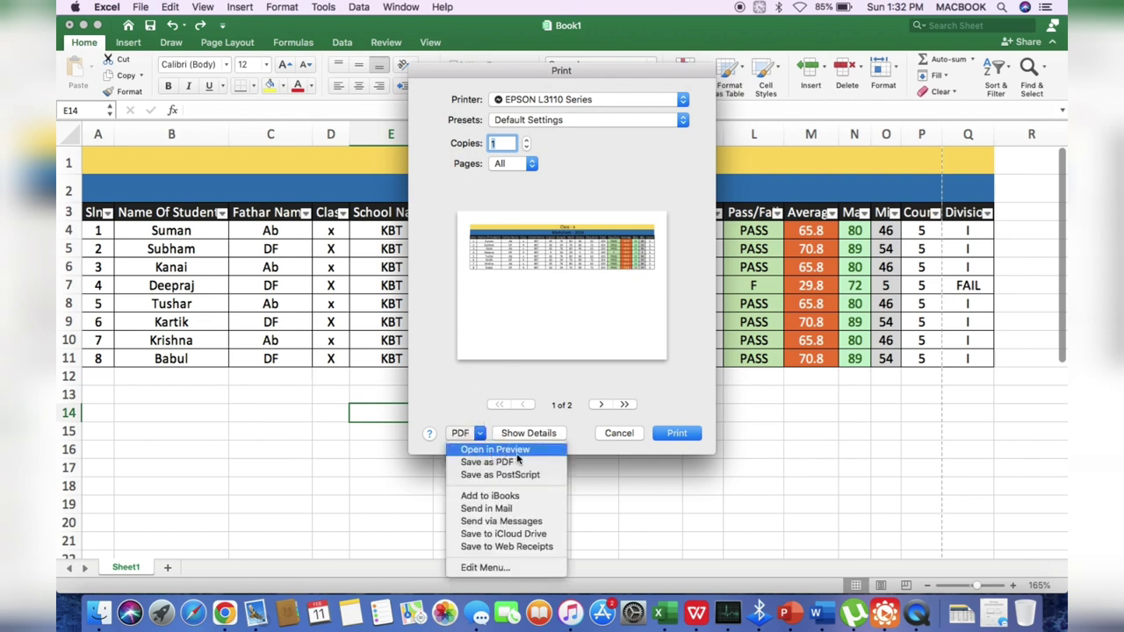
pyautogui.click(513, 450)
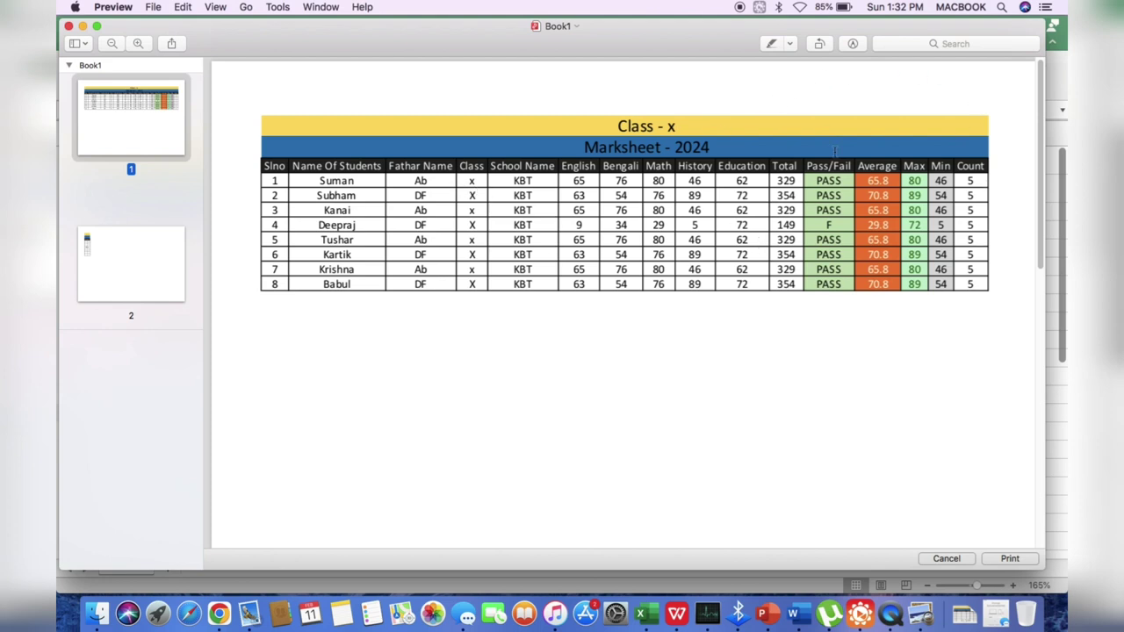
pyautogui.scroll(-2, 397, 299)
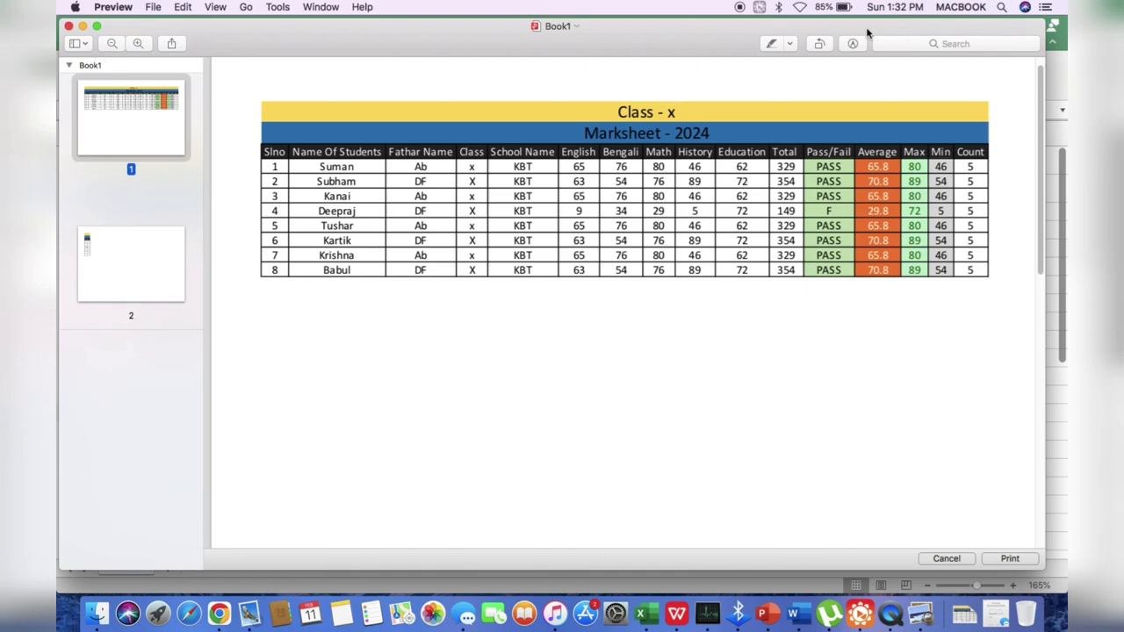
pyautogui.click(68, 25)
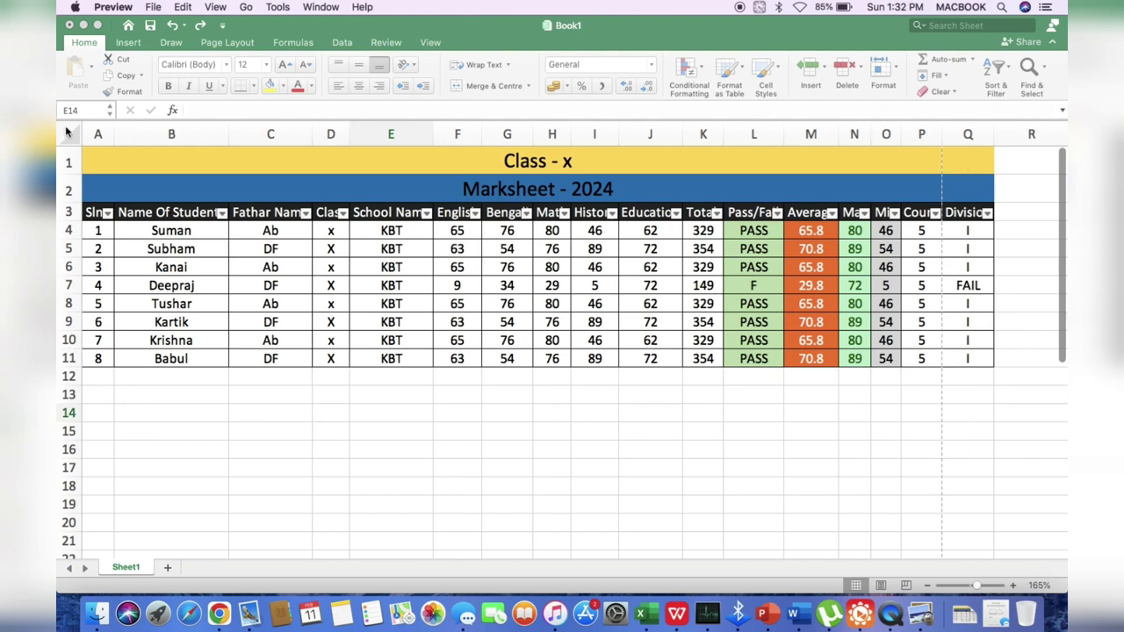
# Narrow the student name column to a width of about 12.17 and slightly narrow the Education column.
pyautogui.click(229, 138)
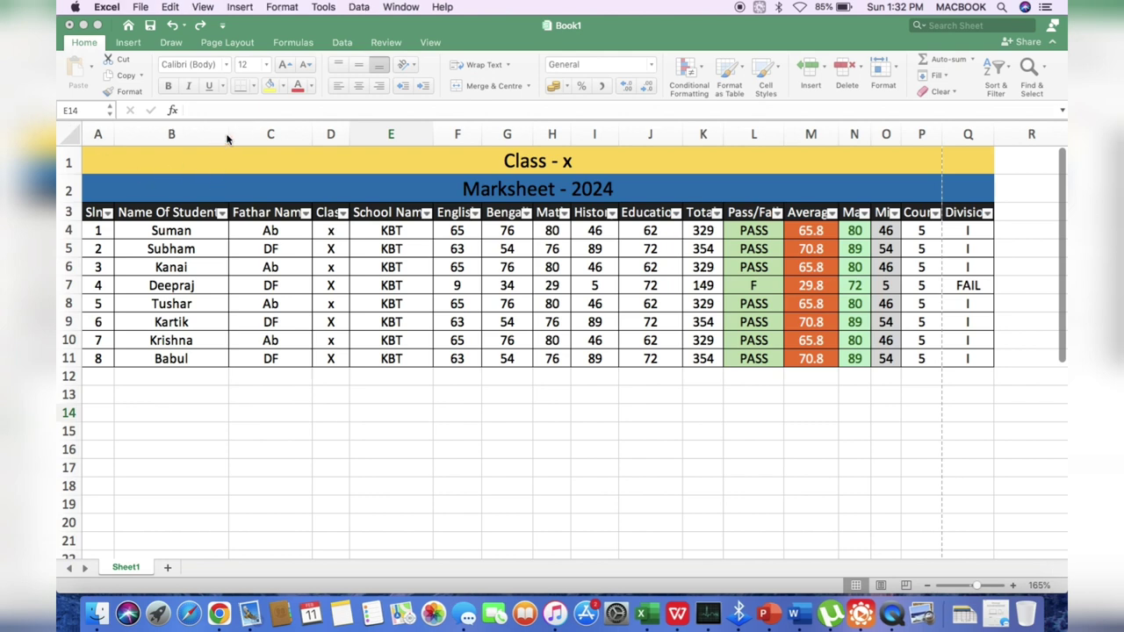
pyautogui.moveTo(229, 138); pyautogui.dragTo(203, 138)
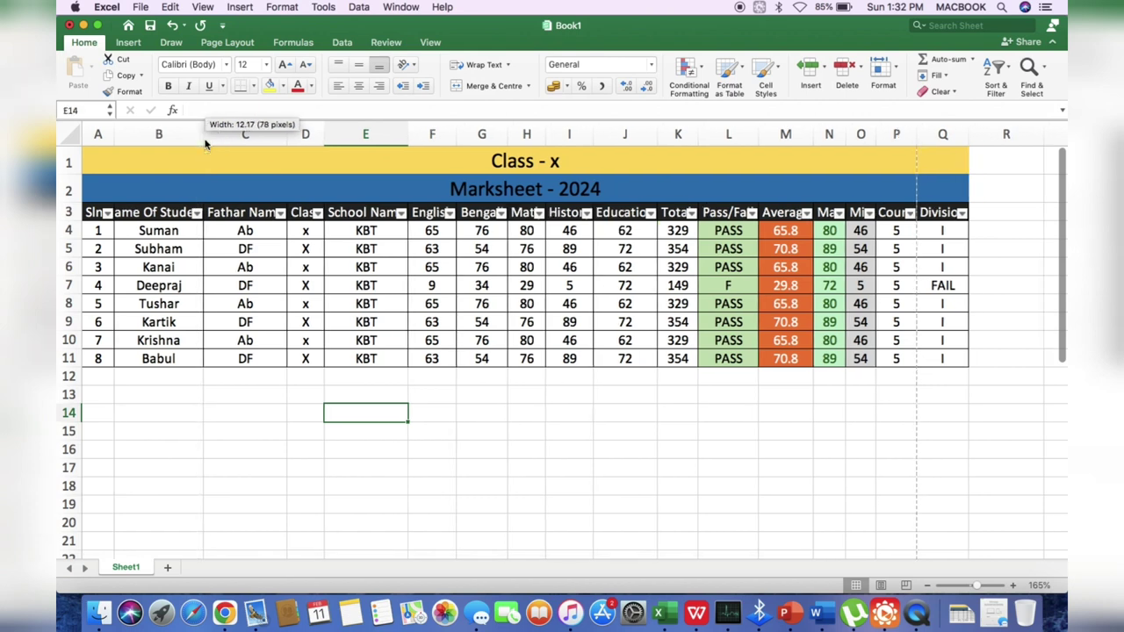
pyautogui.moveTo(657, 134); pyautogui.dragTo(649, 145)
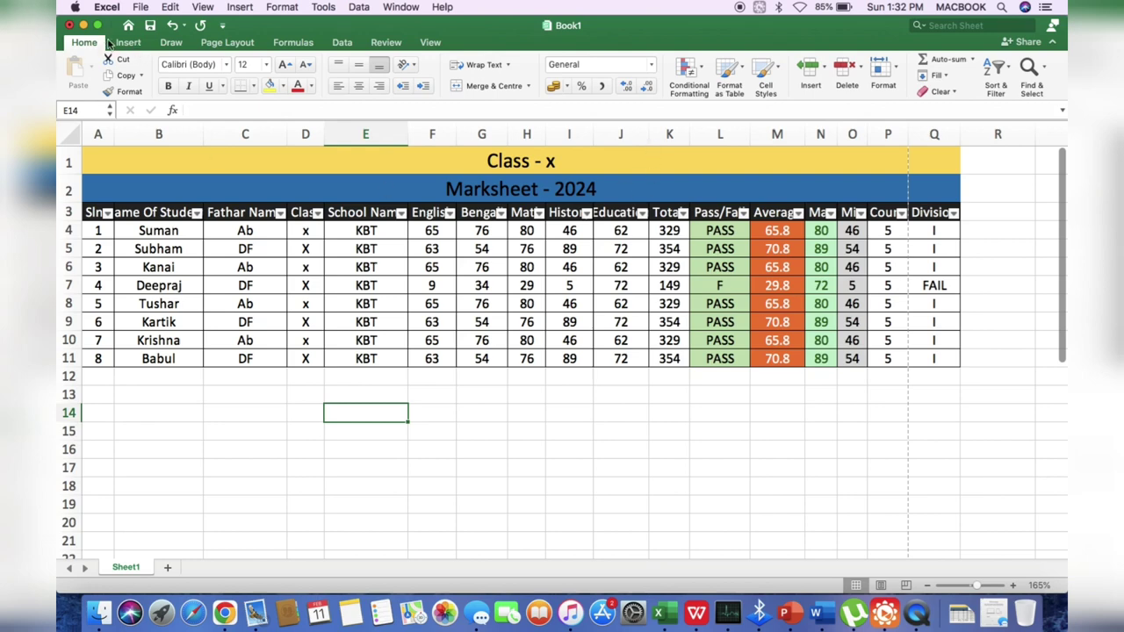
# Set the sheet's left and right page margins to 0.2 inches.
pyautogui.click(136, 9)
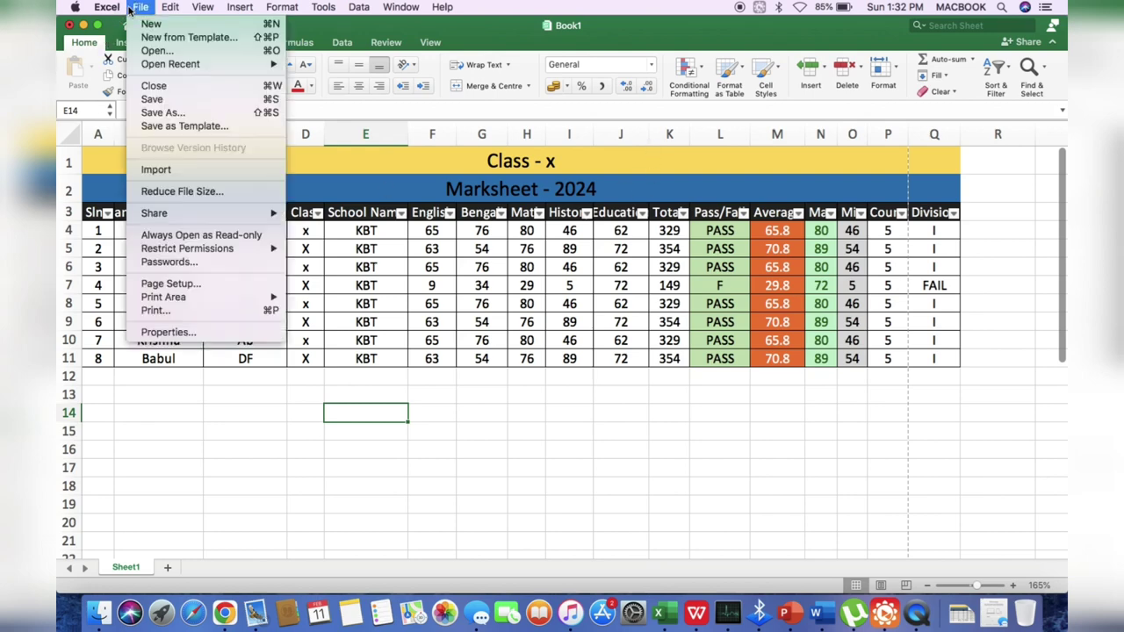
pyautogui.click(196, 286)
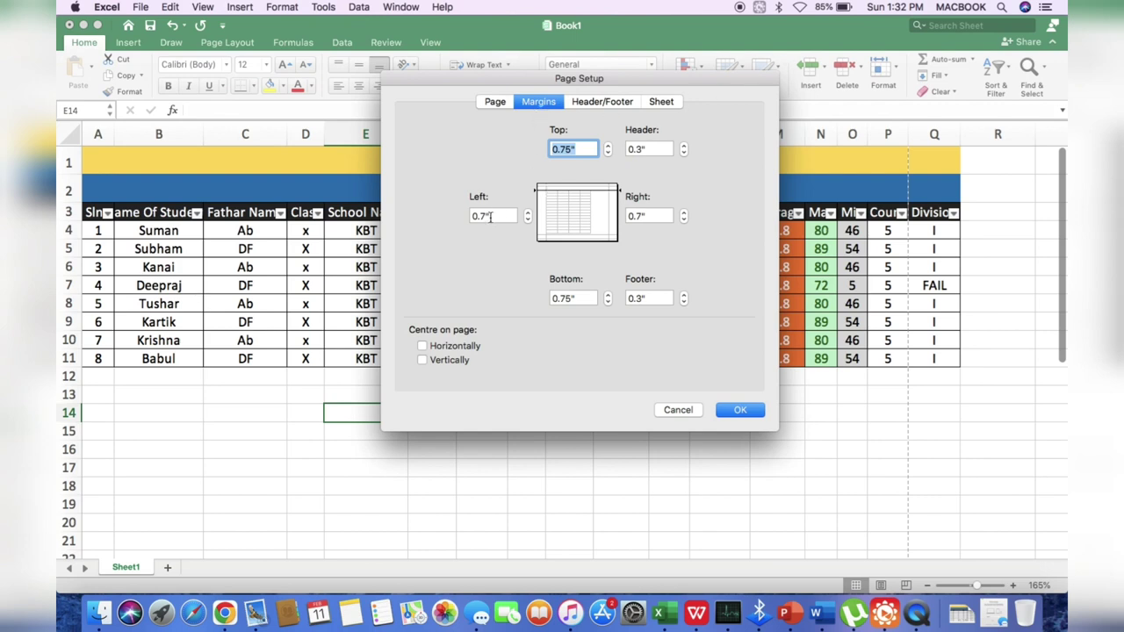
pyautogui.click(491, 216)
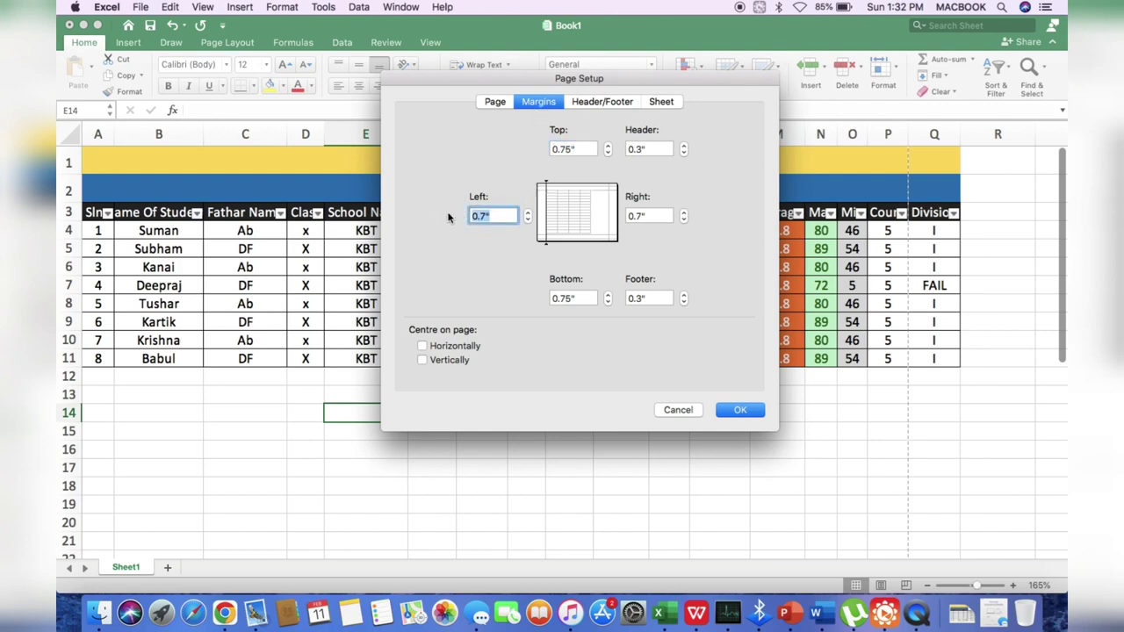
pyautogui.write('0')
pyautogui.click(650, 216)
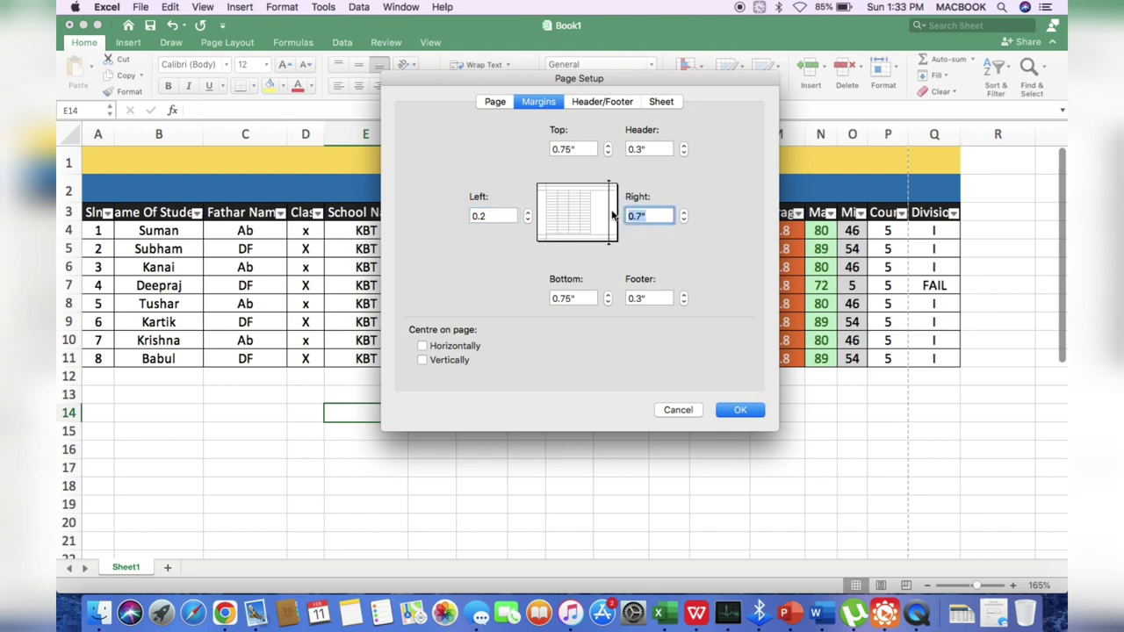
pyautogui.write('0.2')
pyautogui.click(743, 412)
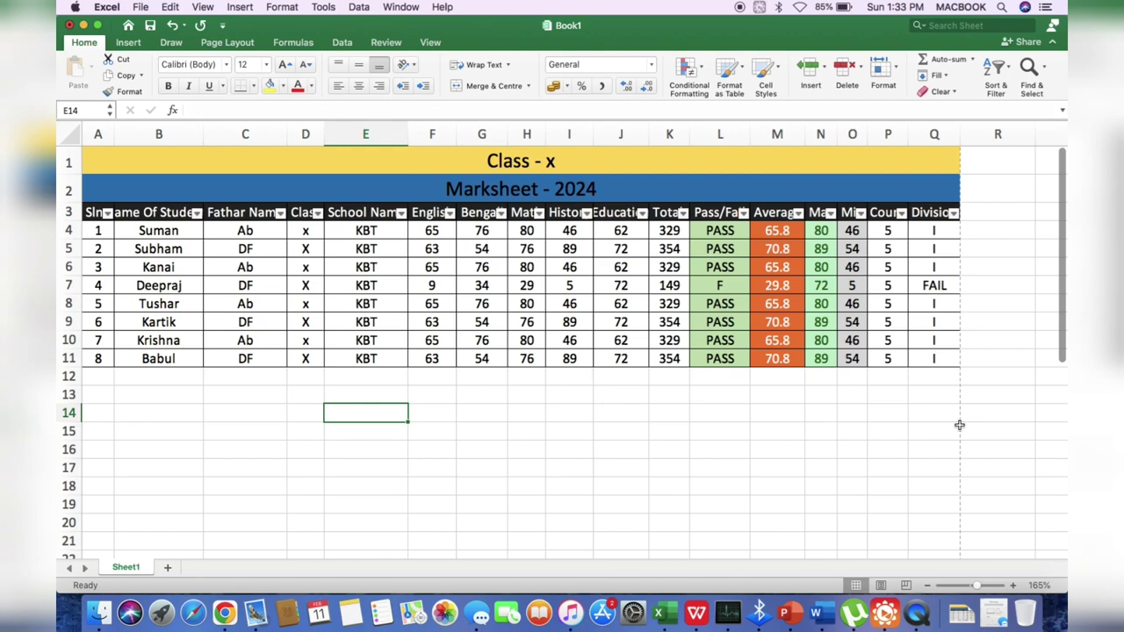
# Open the print output with the reduced margins in Preview, check that all columns fit, and close it.
pyautogui.press('super+p')
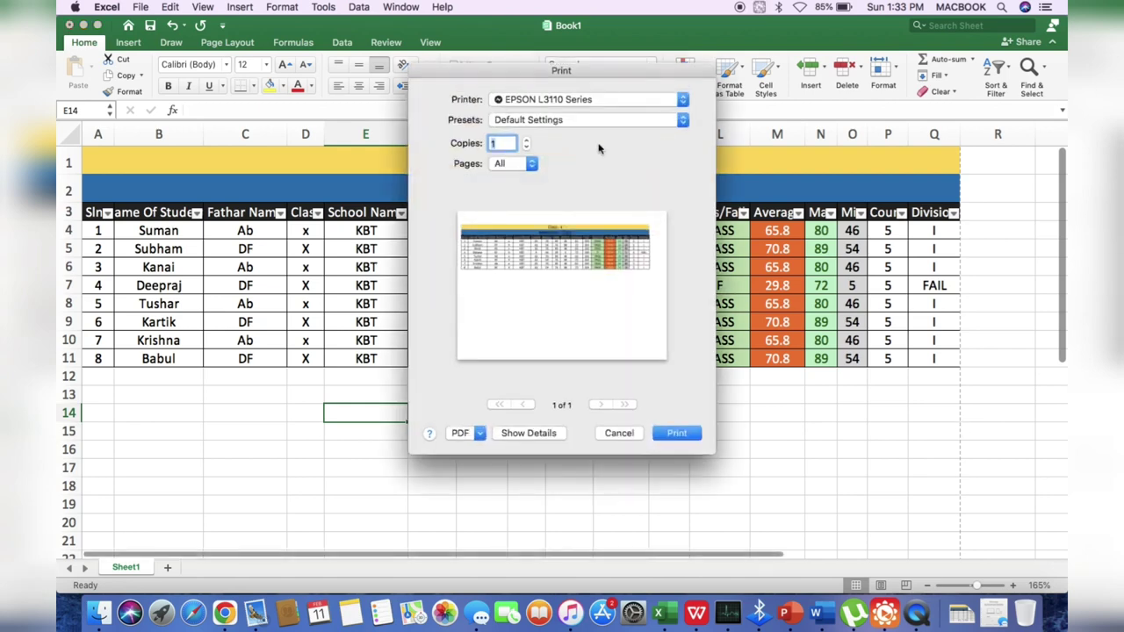
pyautogui.click(481, 434)
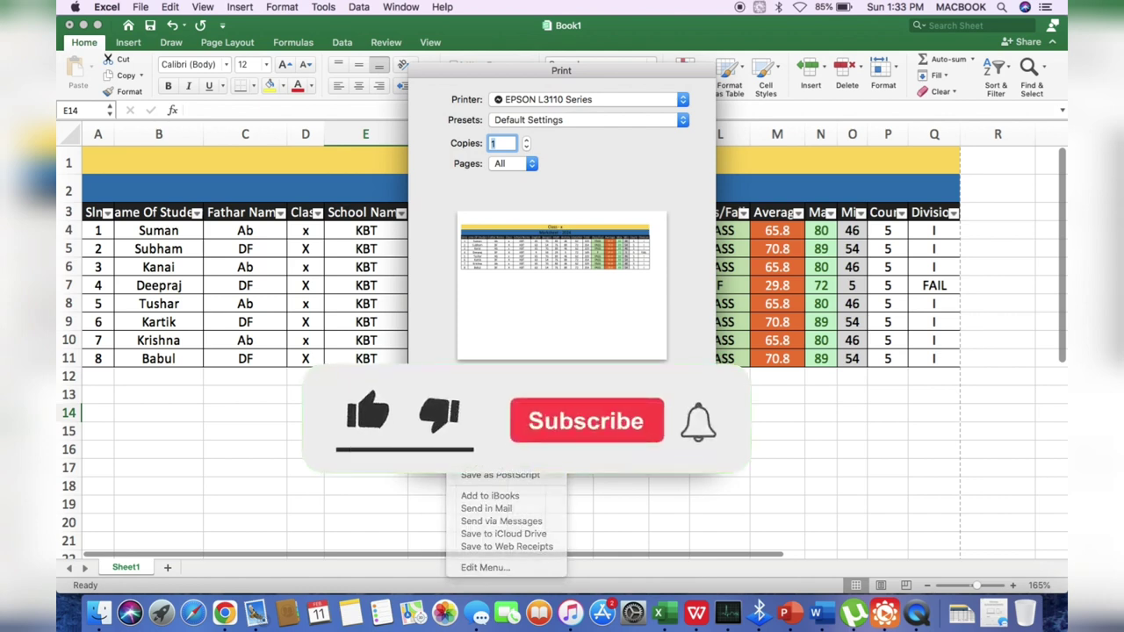
pyautogui.click(492, 449)
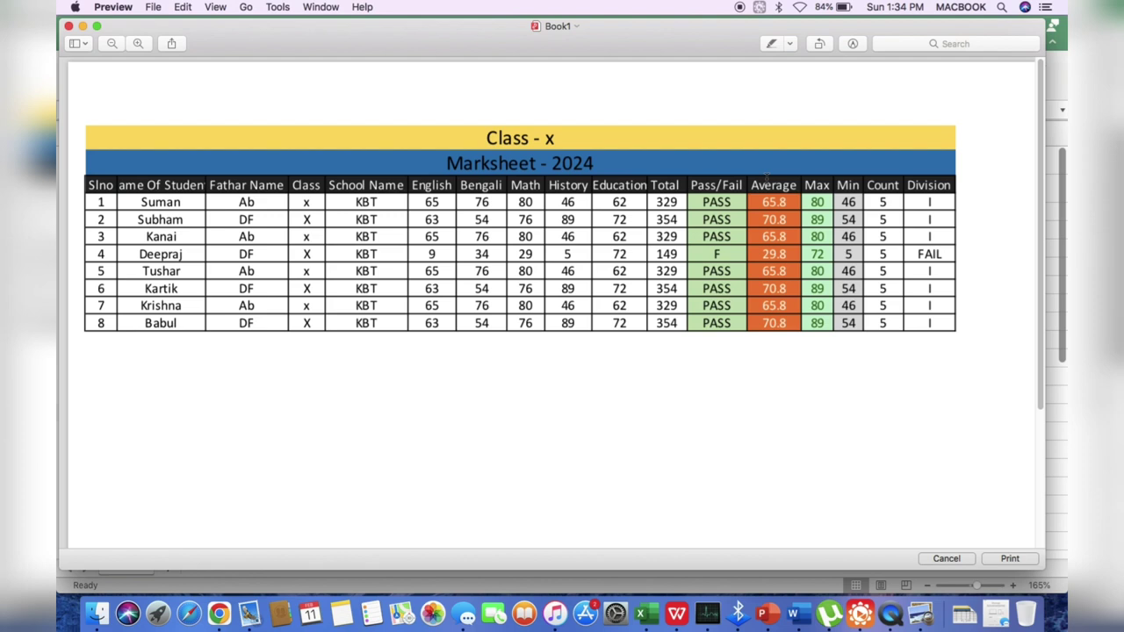
pyautogui.click(69, 26)
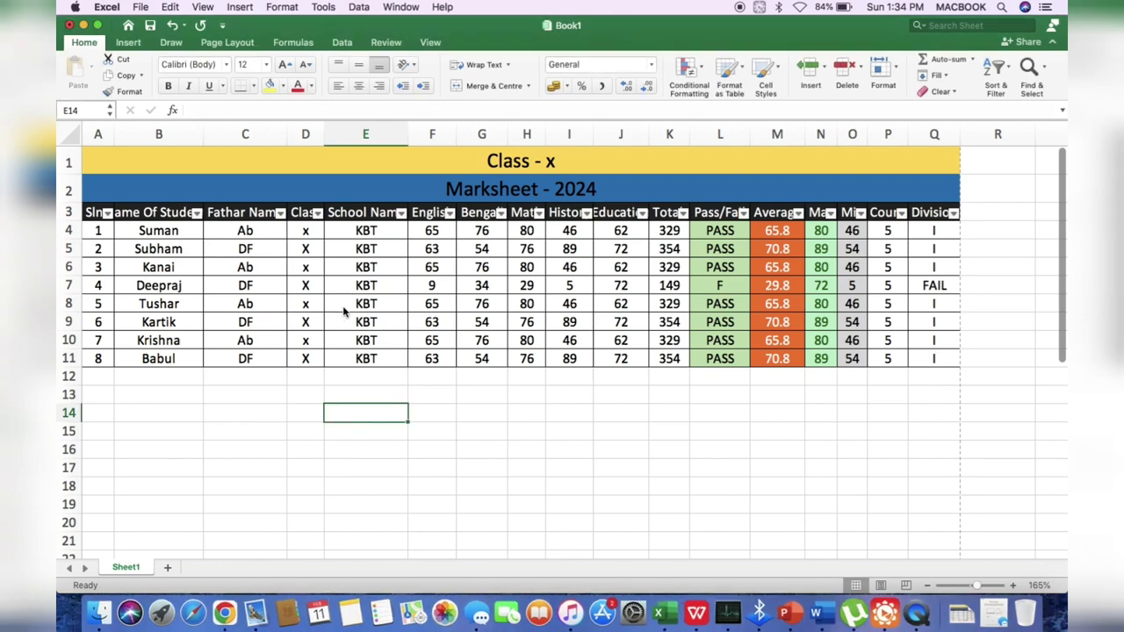
# Start printing the sheet, check the presets, and choose EPSON L3110 Series as the printer.
pyautogui.press('super+p')
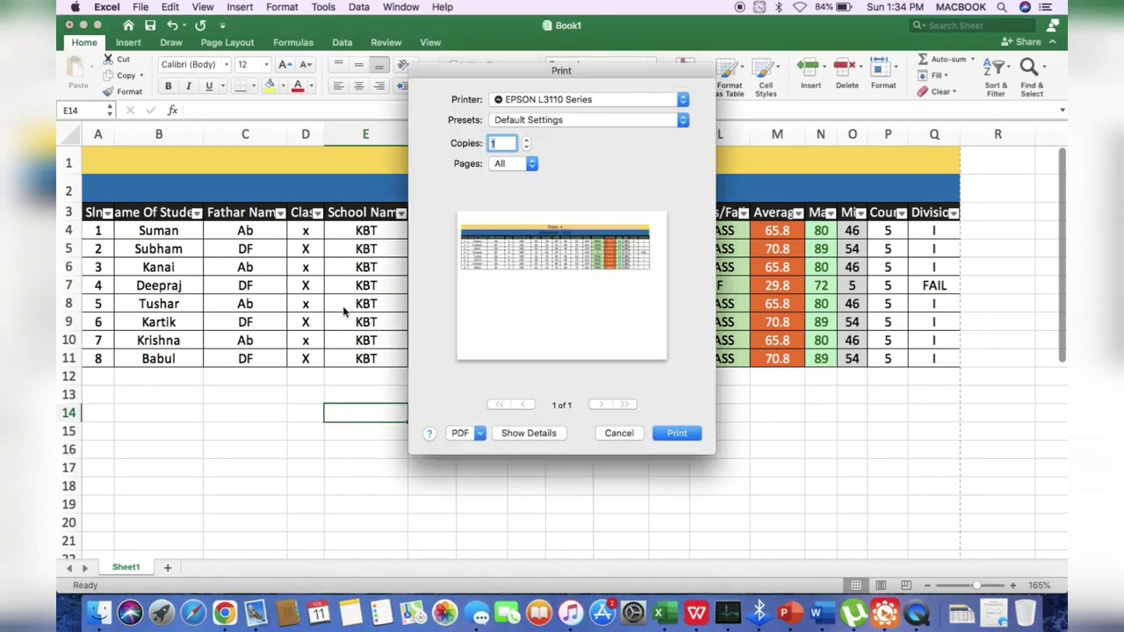
pyautogui.click(602, 123)
pyautogui.click(602, 122)
pyautogui.click(619, 100)
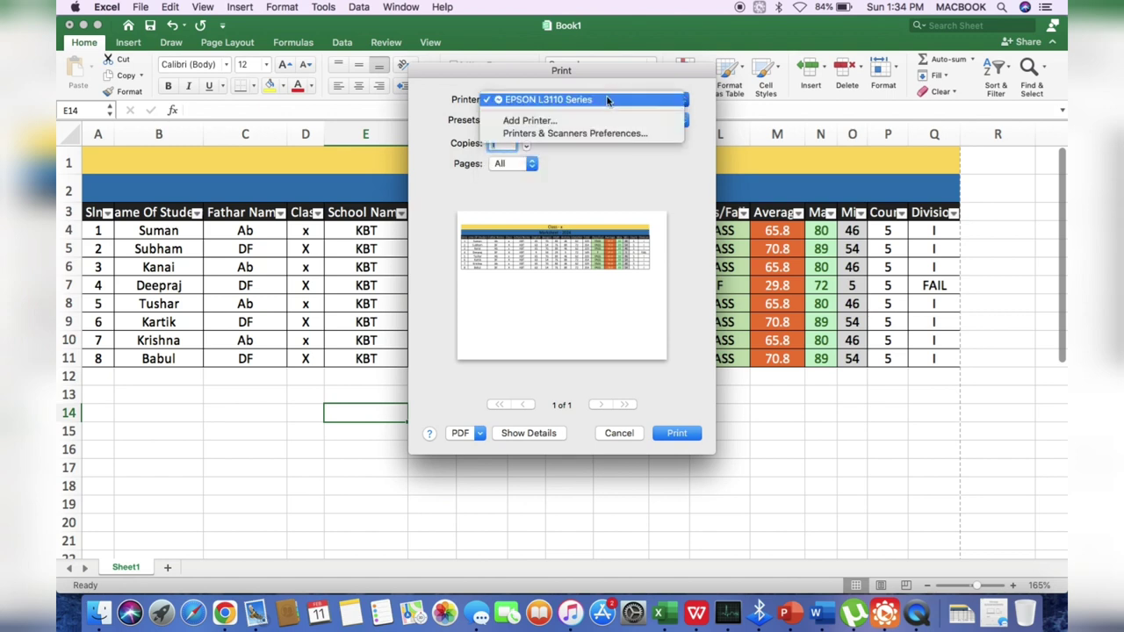
pyautogui.click(597, 99)
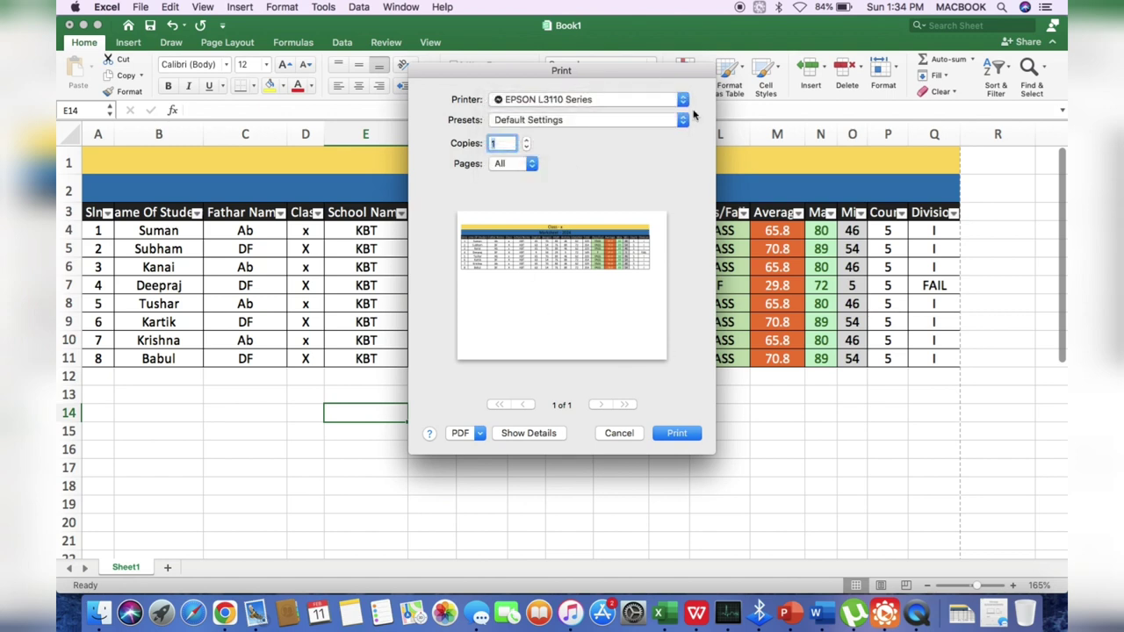
# Show the detailed print settings and choose A4 as the paper size.
pyautogui.click(530, 433)
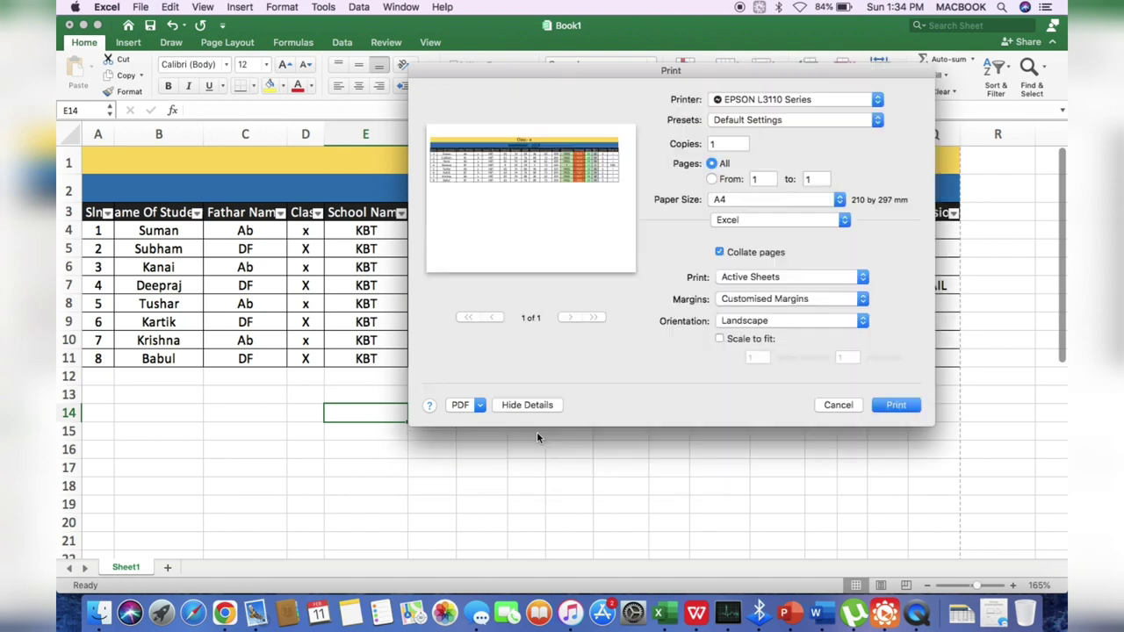
pyautogui.click(839, 201)
pyautogui.click(830, 201)
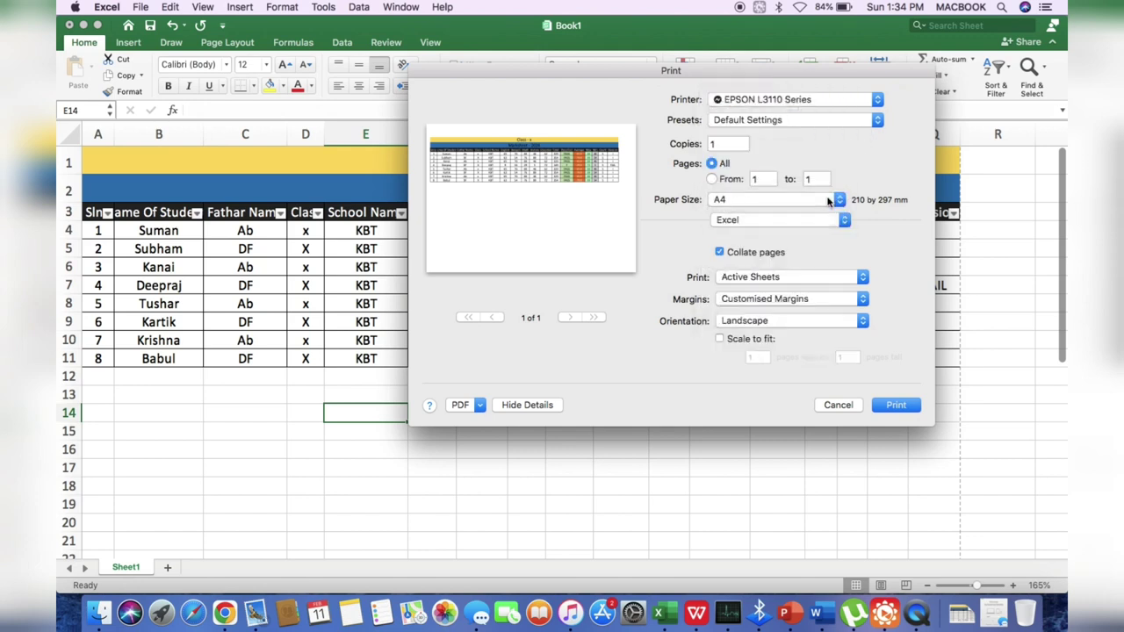